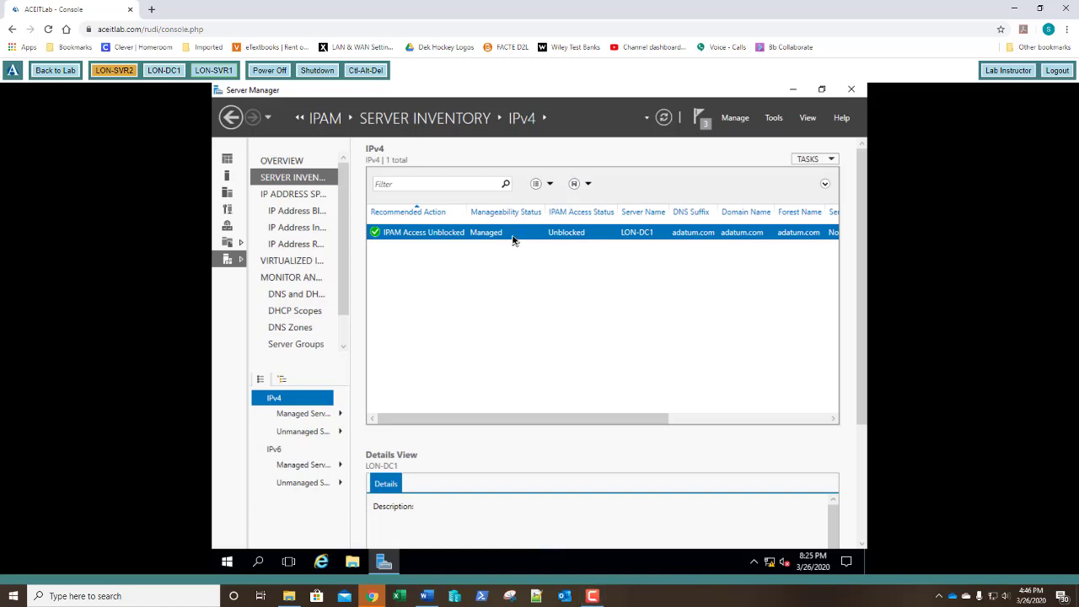
# Enable the DHCP server type for LON-DC1 in the IPv4 server inventory and retrieve all of its server data
pyautogui.rightClick(512, 240)
pyautogui.click(524, 244)
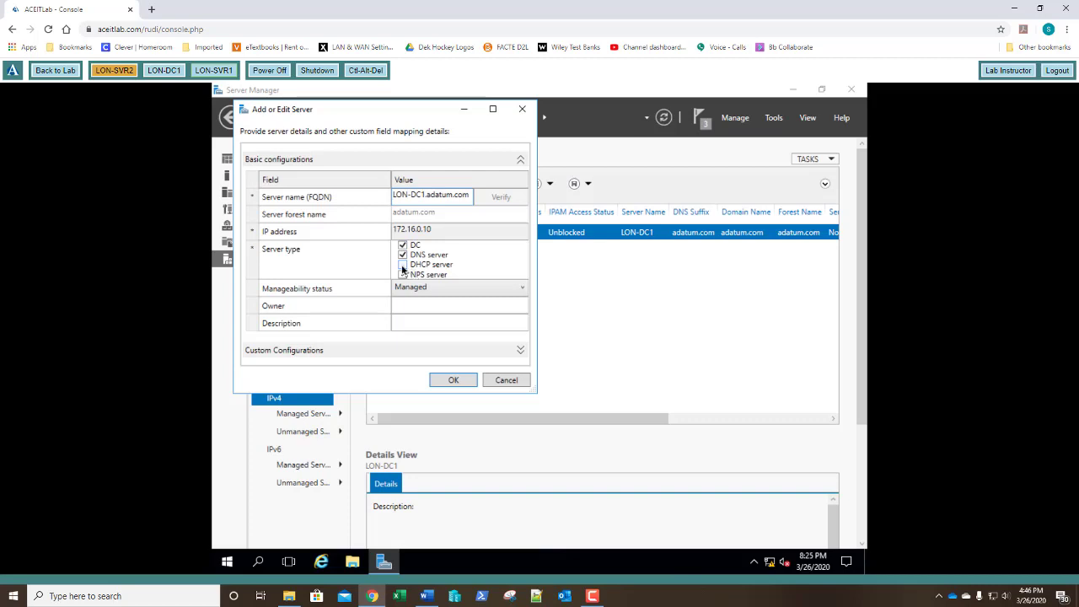
pyautogui.click(403, 265)
pyautogui.click(446, 382)
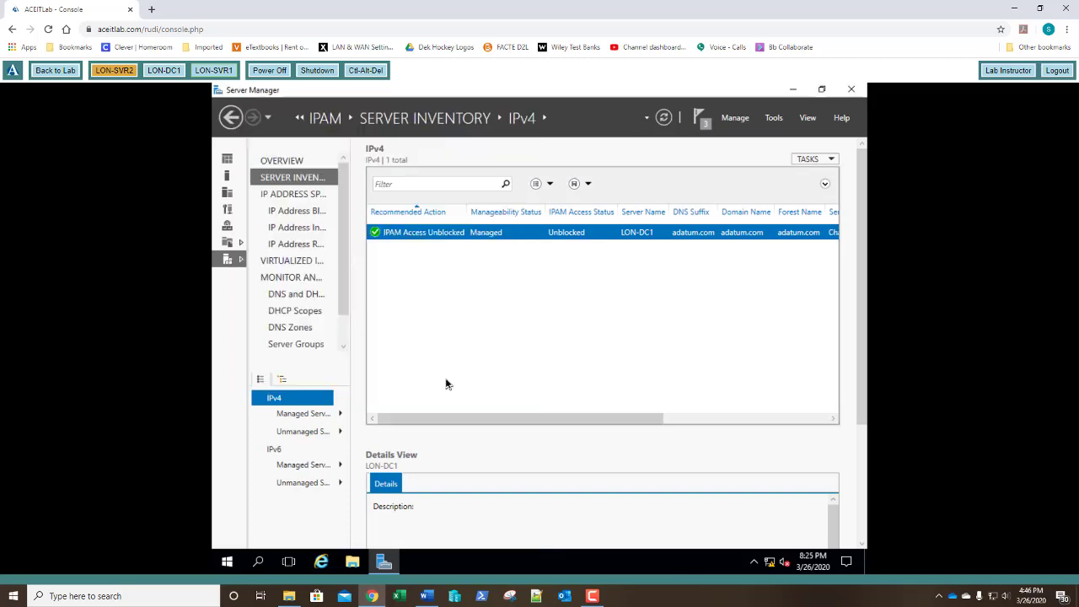
pyautogui.rightClick(473, 240)
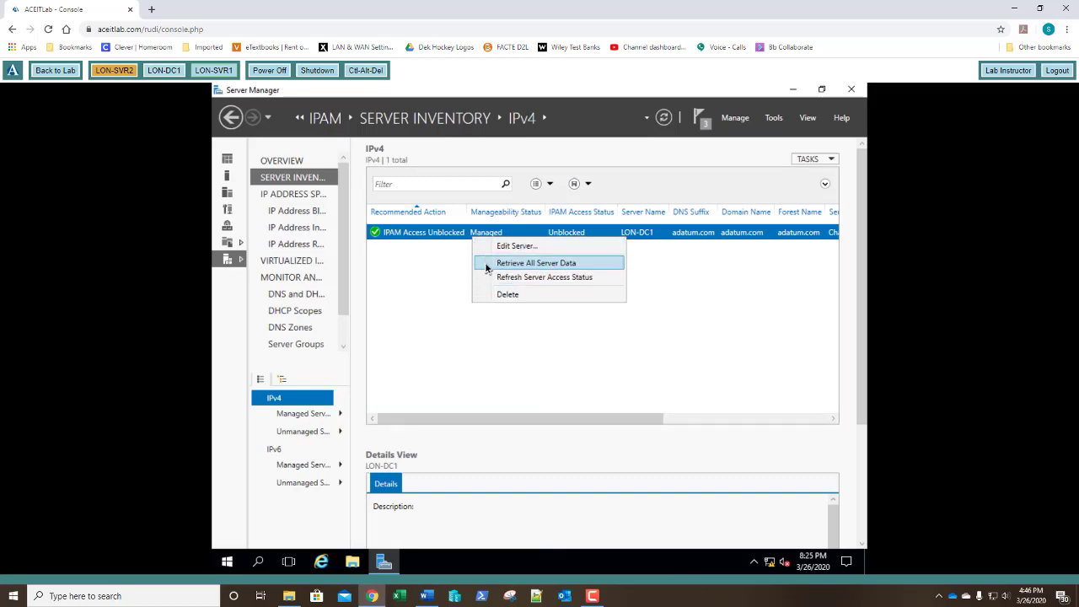
pyautogui.click(486, 268)
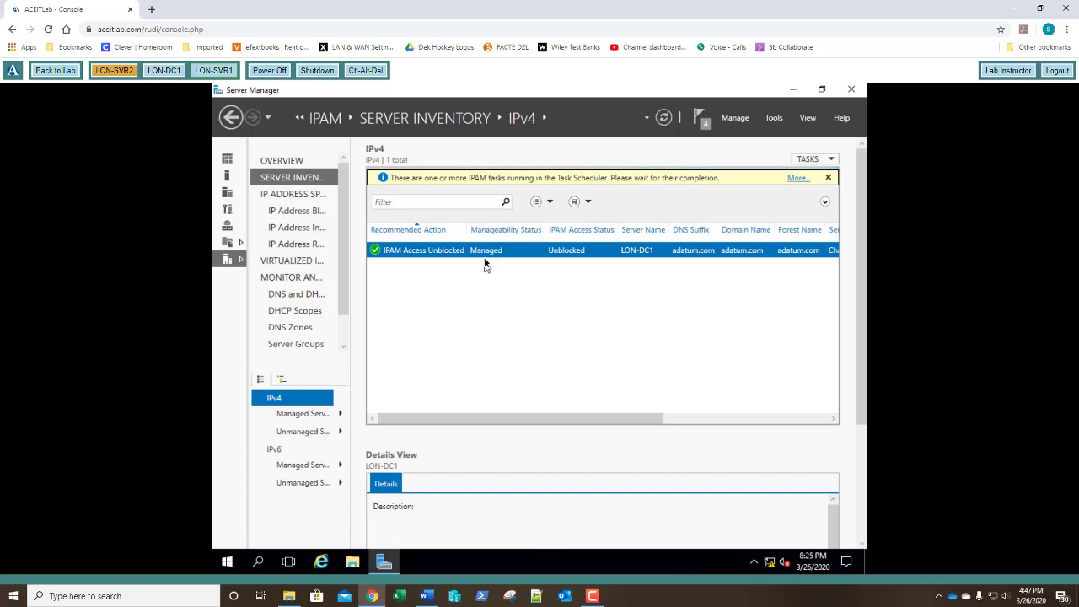
# Review the basic configuration and server types of LON-DC1 in the server inventory
pyautogui.rightClick(485, 252)
pyautogui.click(530, 262)
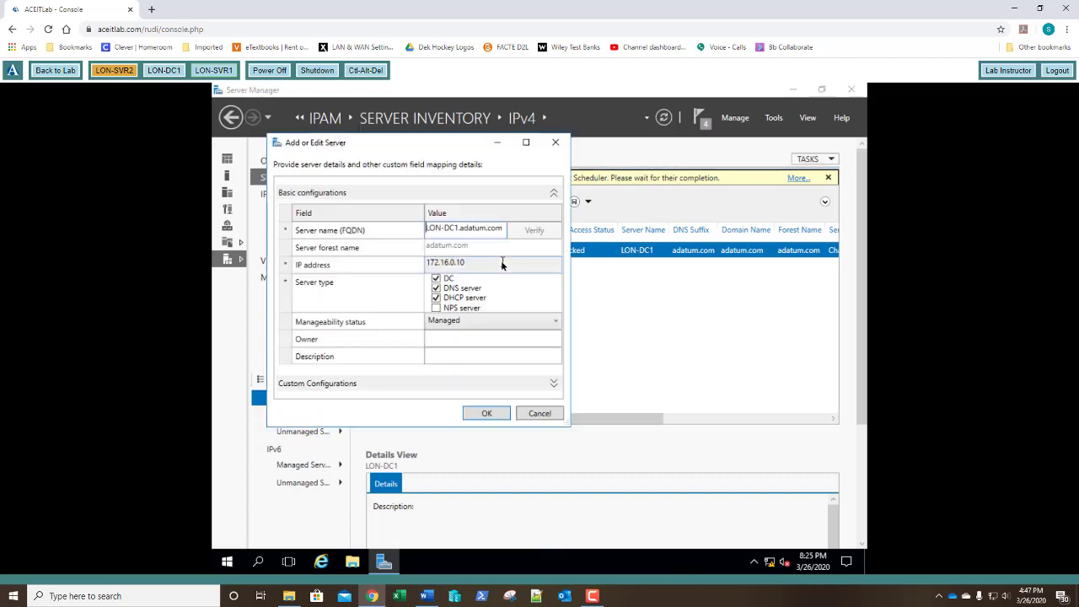
pyautogui.click(489, 412)
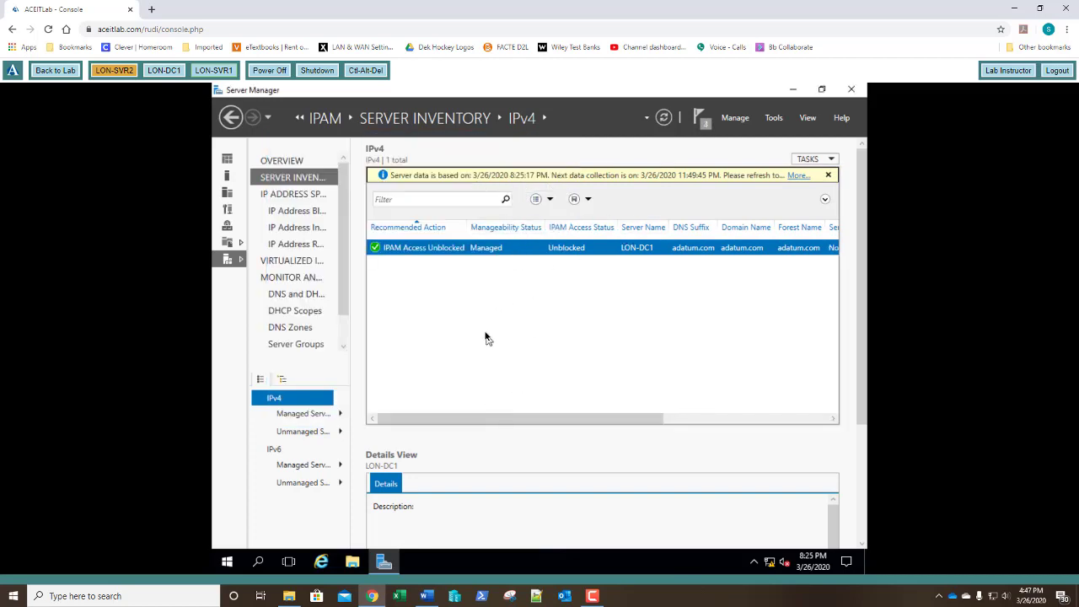
# Examine the IPAM overview, including the managed network, configuration summary and scheduled tasks
pyautogui.click(282, 162)
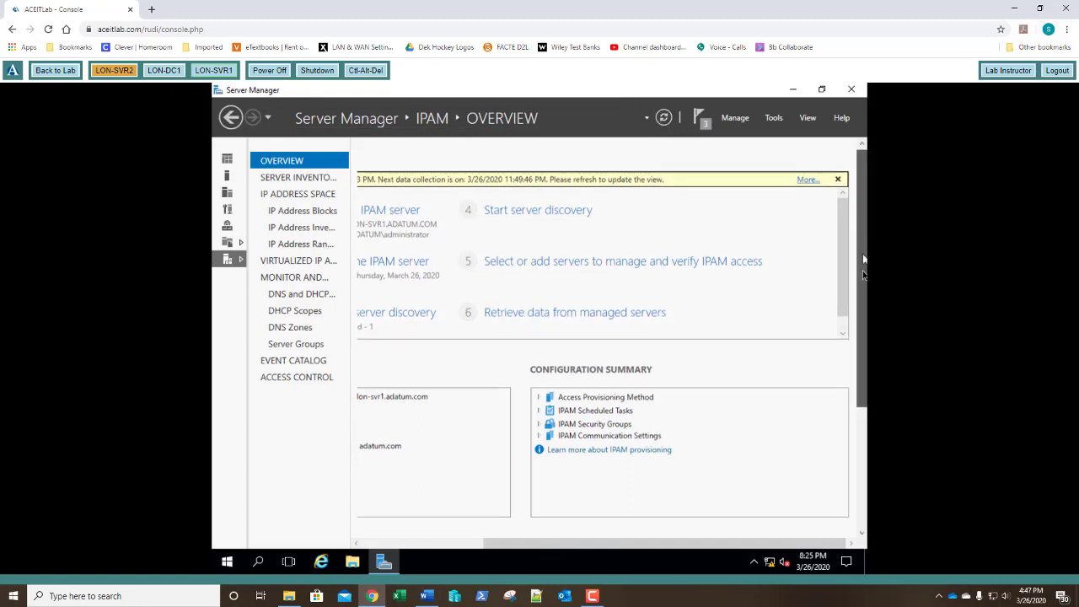
pyautogui.scroll(-3, 866, 338)
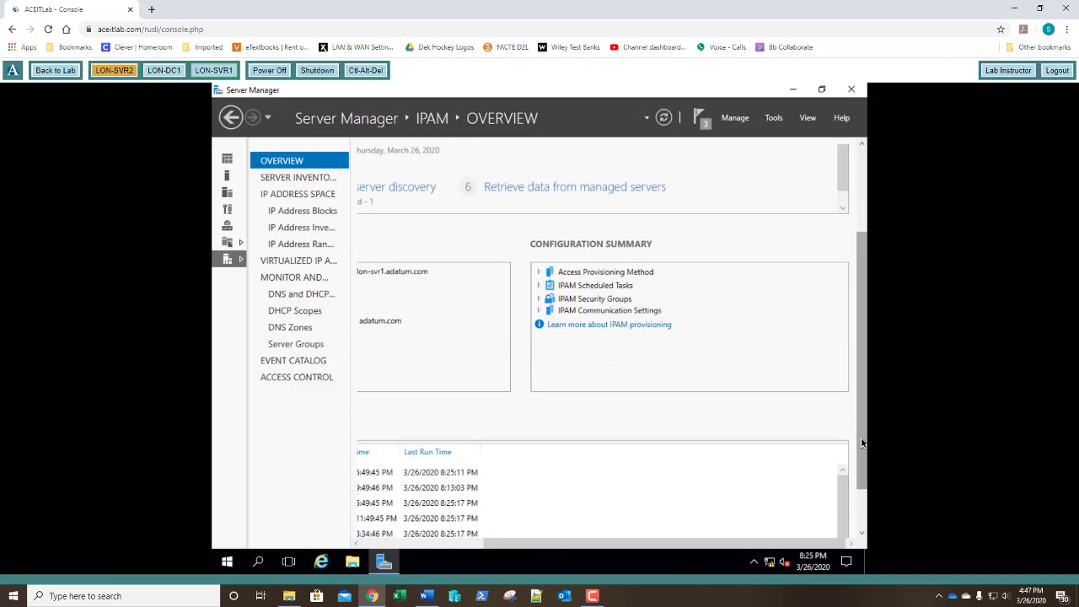
pyautogui.moveTo(864, 458); pyautogui.dragTo(864, 496)
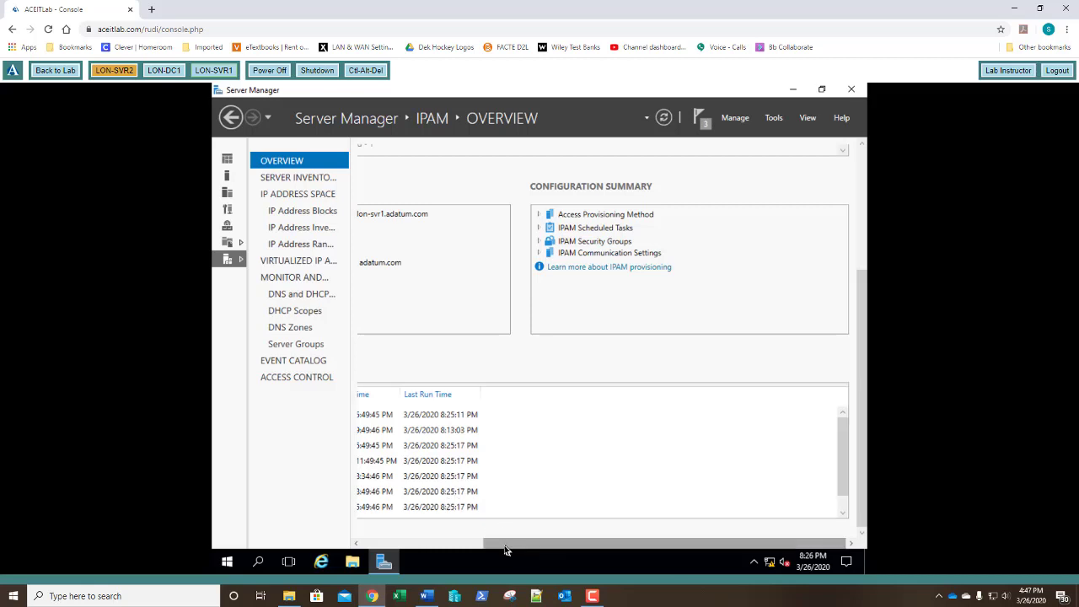
pyautogui.click(470, 550)
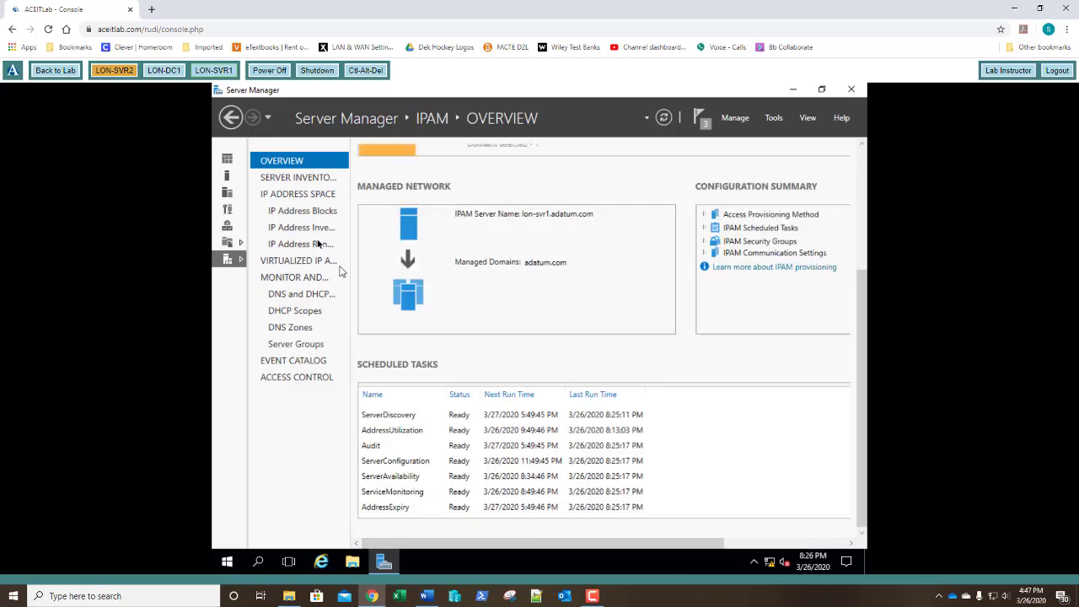
# Look over the IPv4 ranges under IP Address Blocks and the managed servers in the server inventory
pyautogui.click(300, 212)
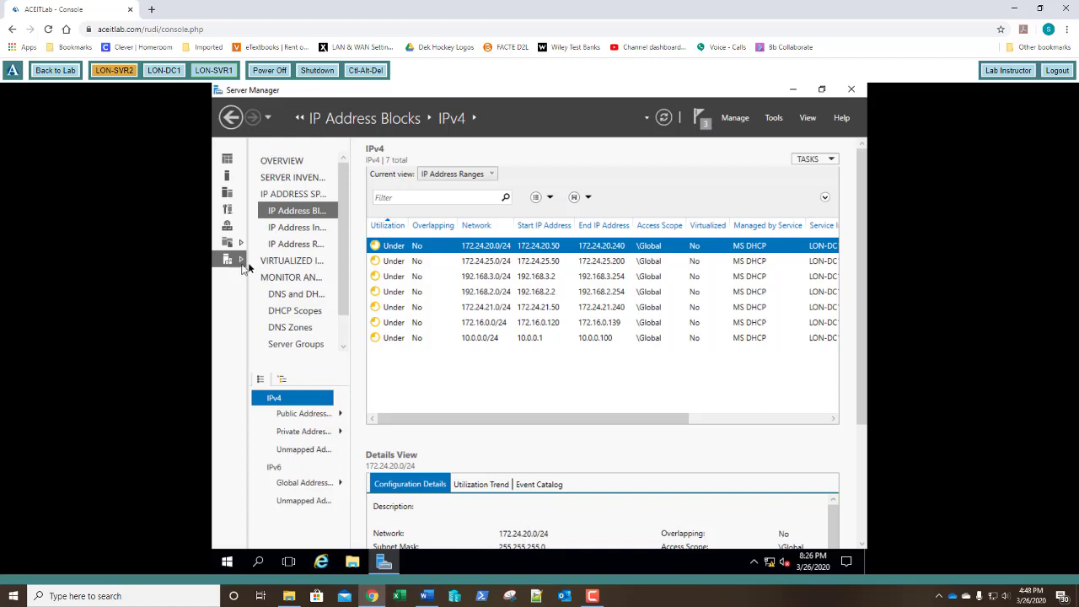
pyautogui.click(278, 178)
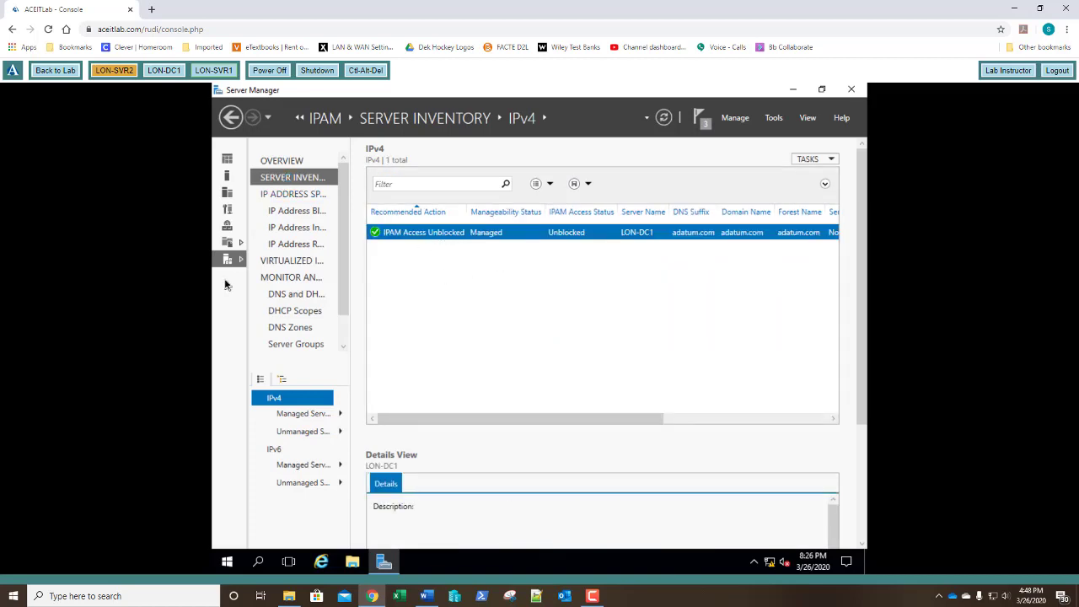
pyautogui.click(296, 212)
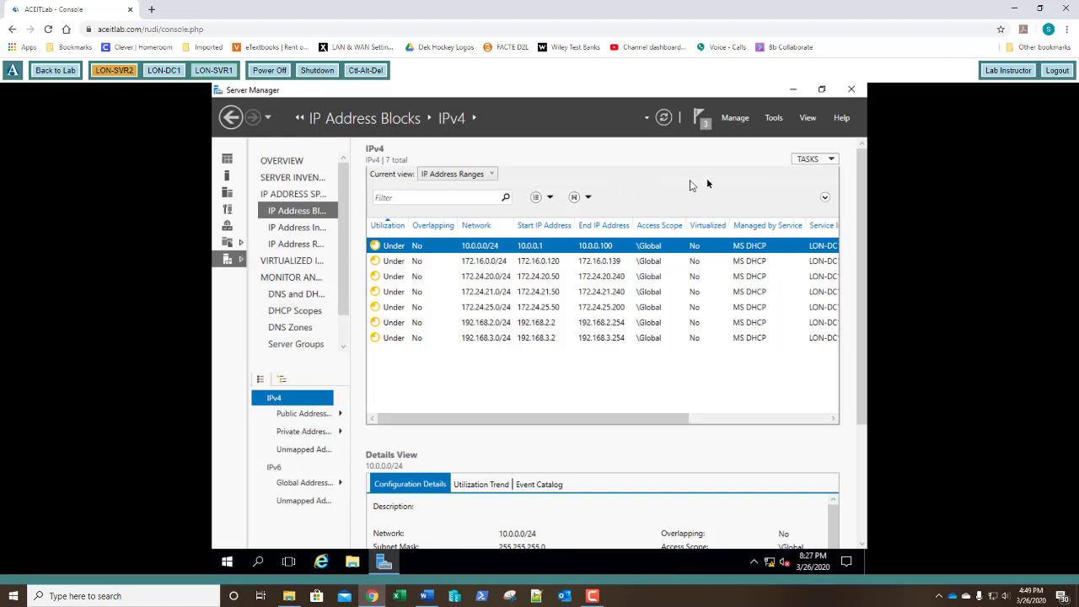
# Add an IPv4 address block with network ID 192.168.10.0 and prefix length 24, keeping automatically assigned address values
pyautogui.click(831, 159)
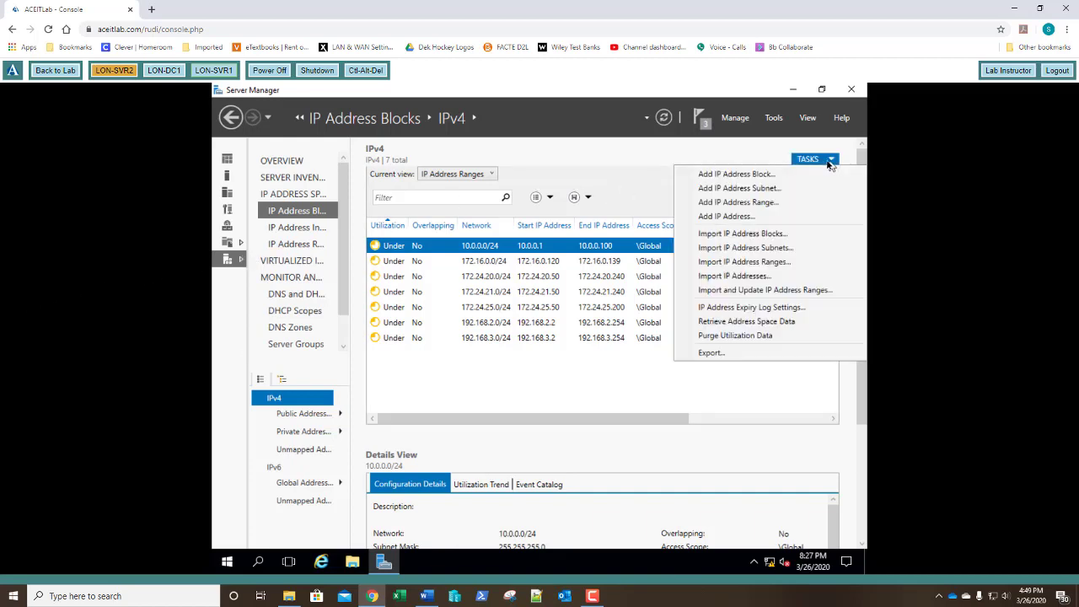
pyautogui.click(772, 175)
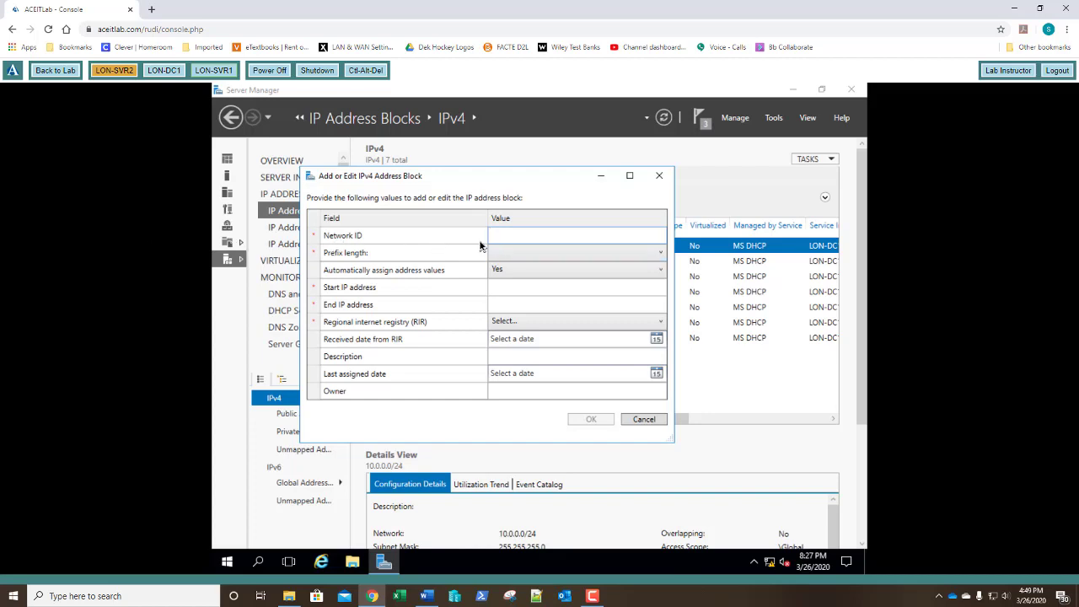
pyautogui.write('192.168.10.0')
pyautogui.press('Tab')
pyautogui.write('23')
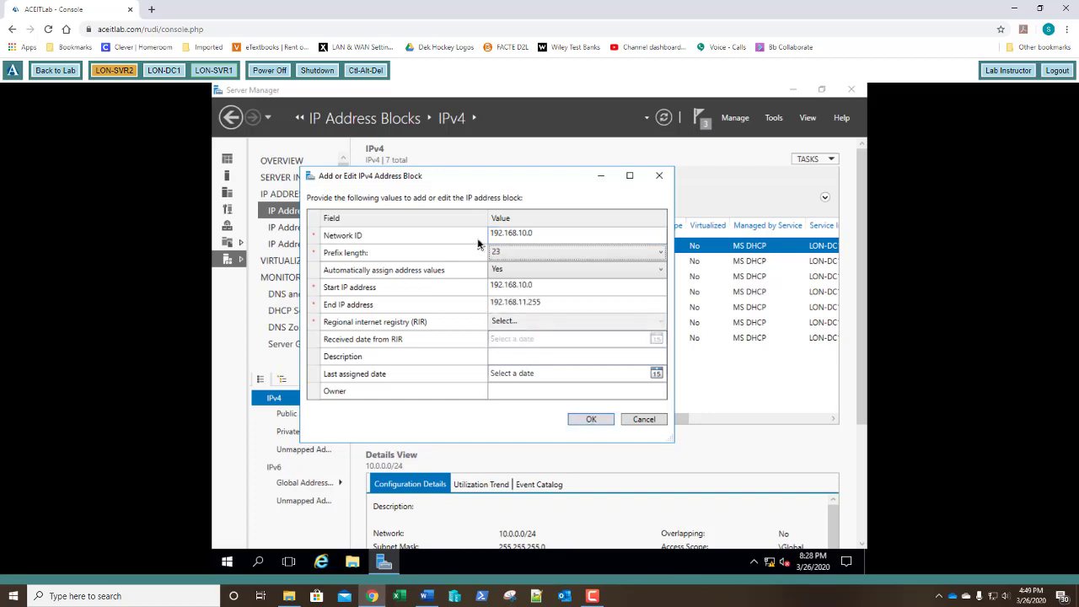
pyautogui.click(644, 255)
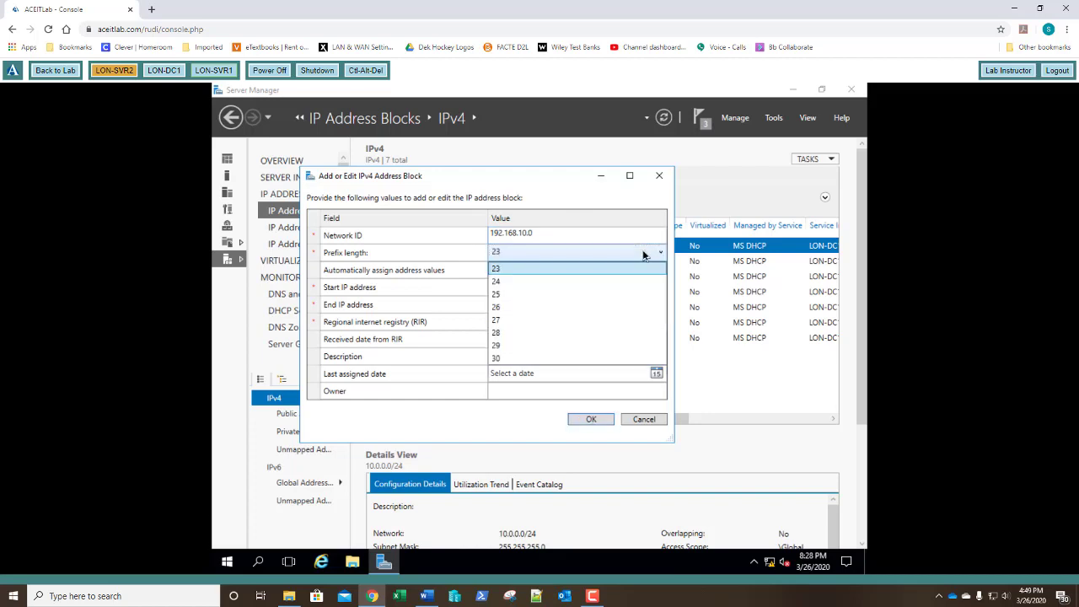
pyautogui.click(585, 280)
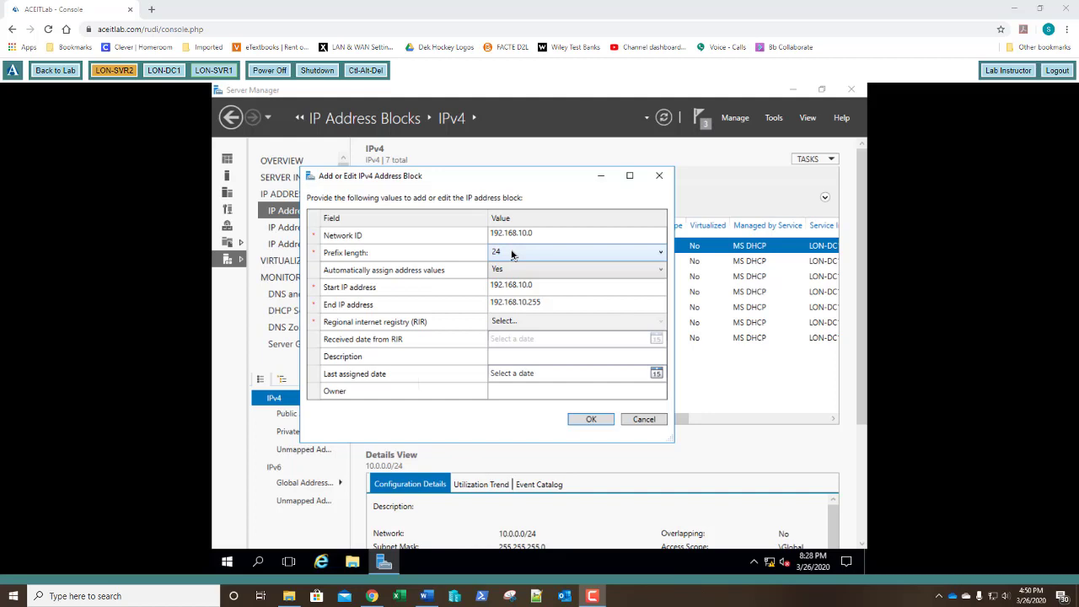
pyautogui.click(587, 419)
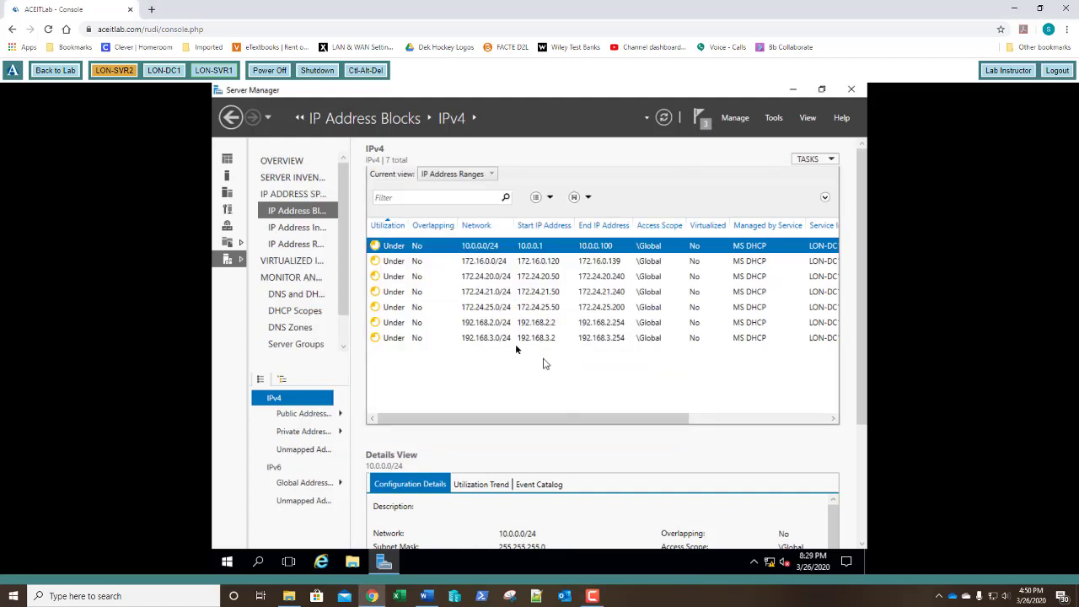
# Retrieve the address space data from the IPv4 IP Address Inventory
pyautogui.click(291, 230)
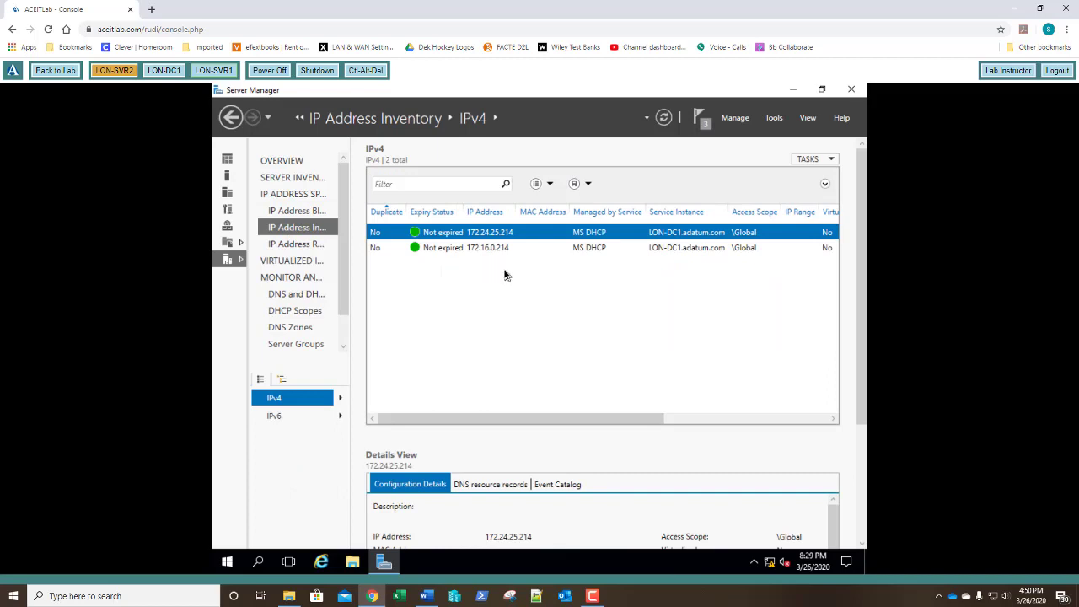
pyautogui.click(804, 163)
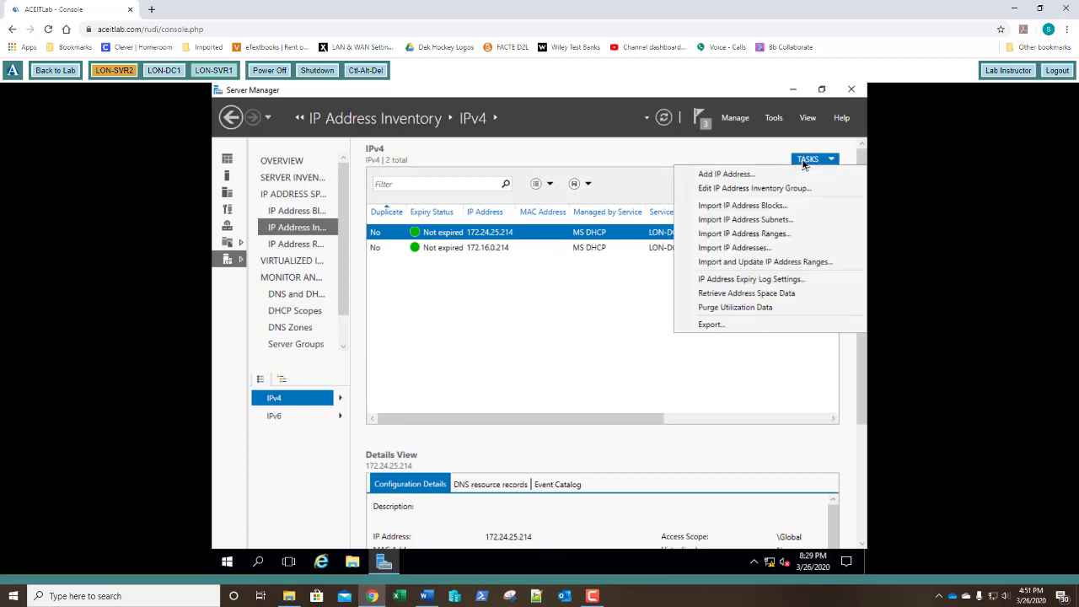
pyautogui.click(736, 293)
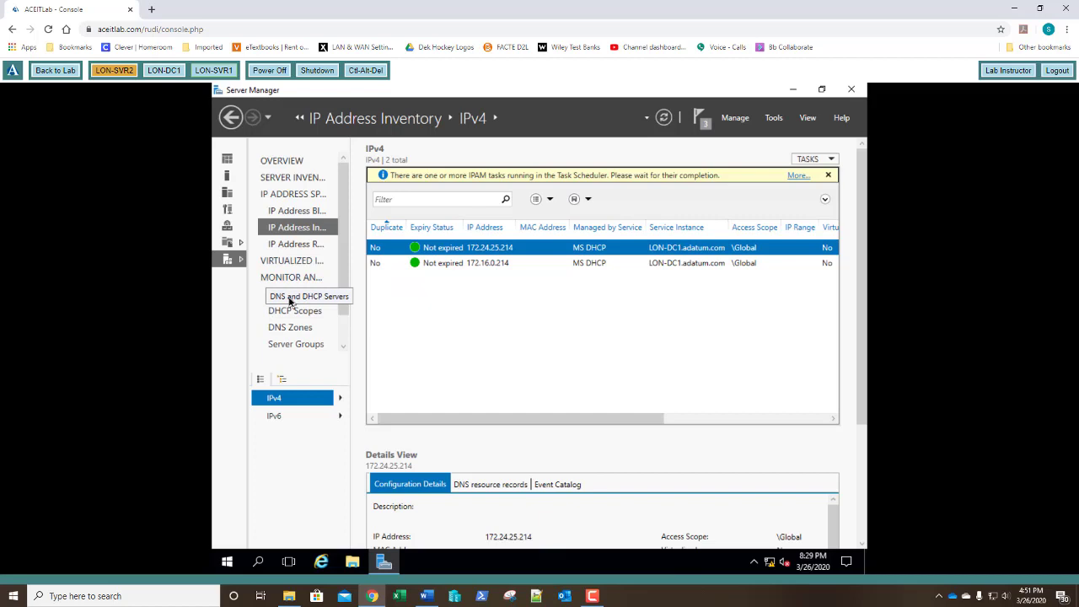
# Review the IPAM monitoring views for DNS and DHCP servers, DHCP scopes and DNS forward lookup zones
pyautogui.click(289, 300)
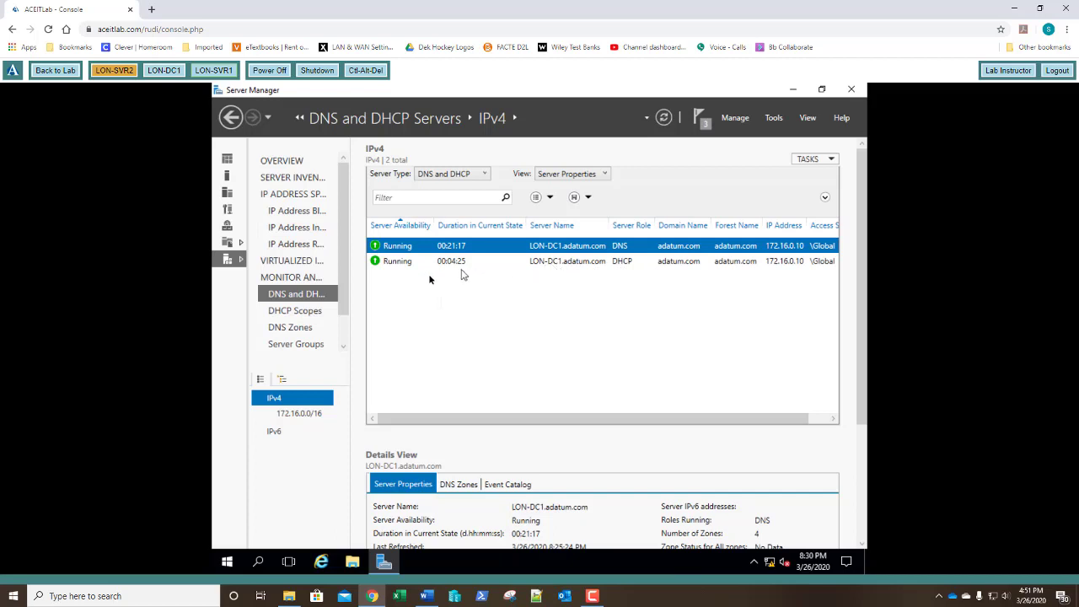
pyautogui.click(293, 312)
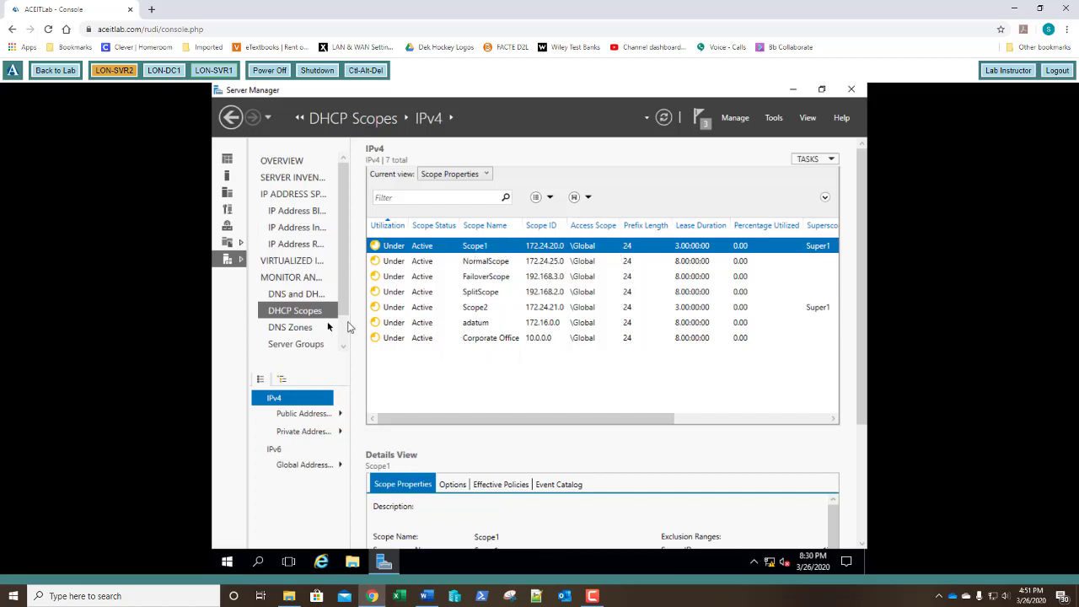
pyautogui.click(294, 329)
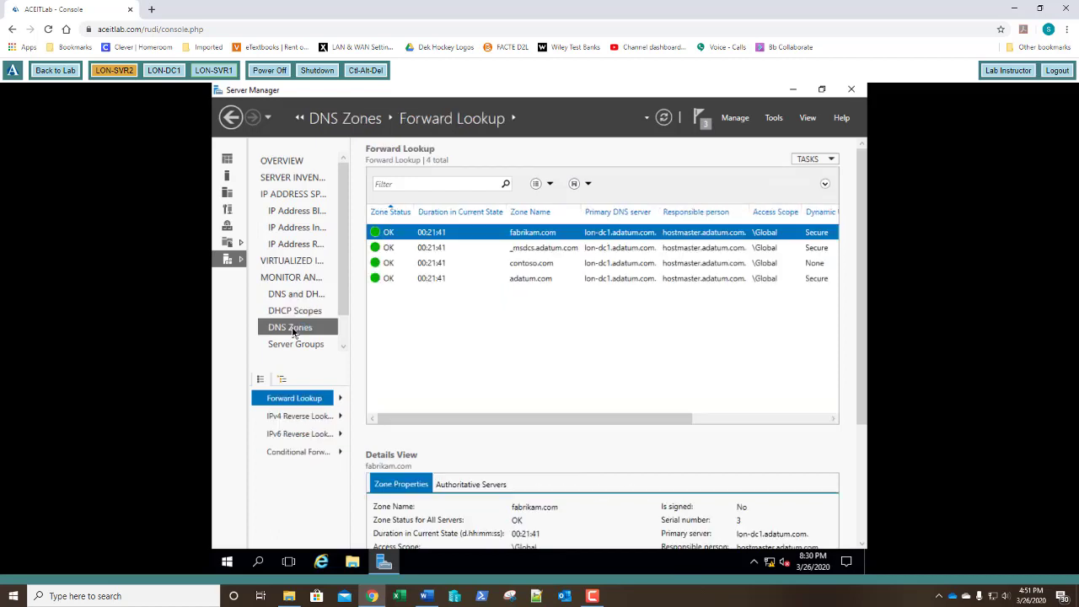